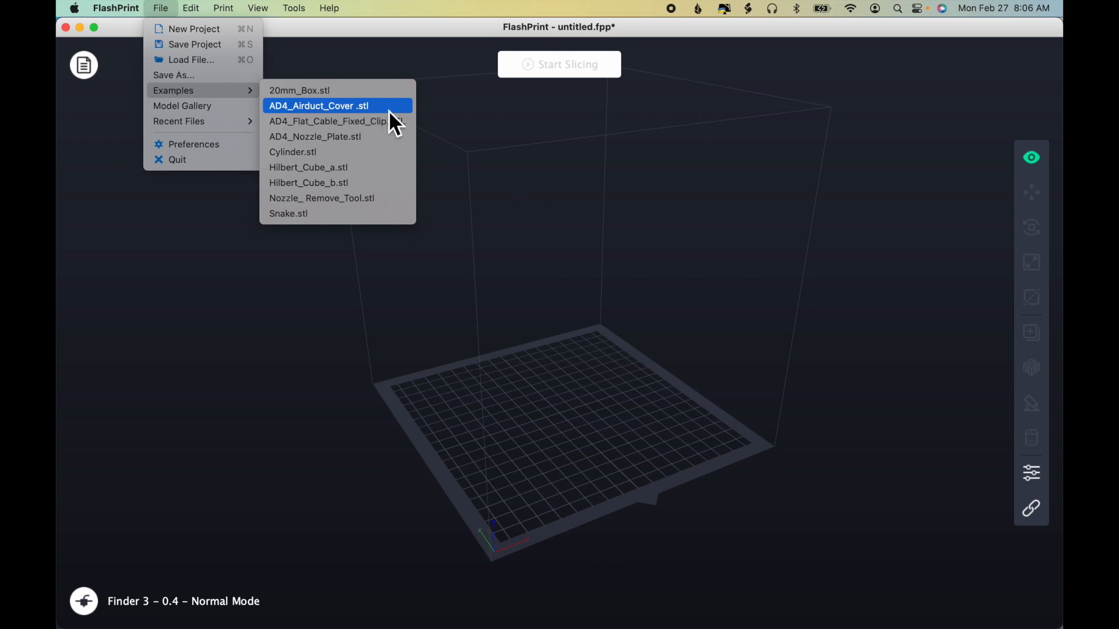
Step: Load the example model AD4_Airduct_Cover.stl and have it placed on the build platform
{"action": "left_click", "coordinate": [389, 110]}
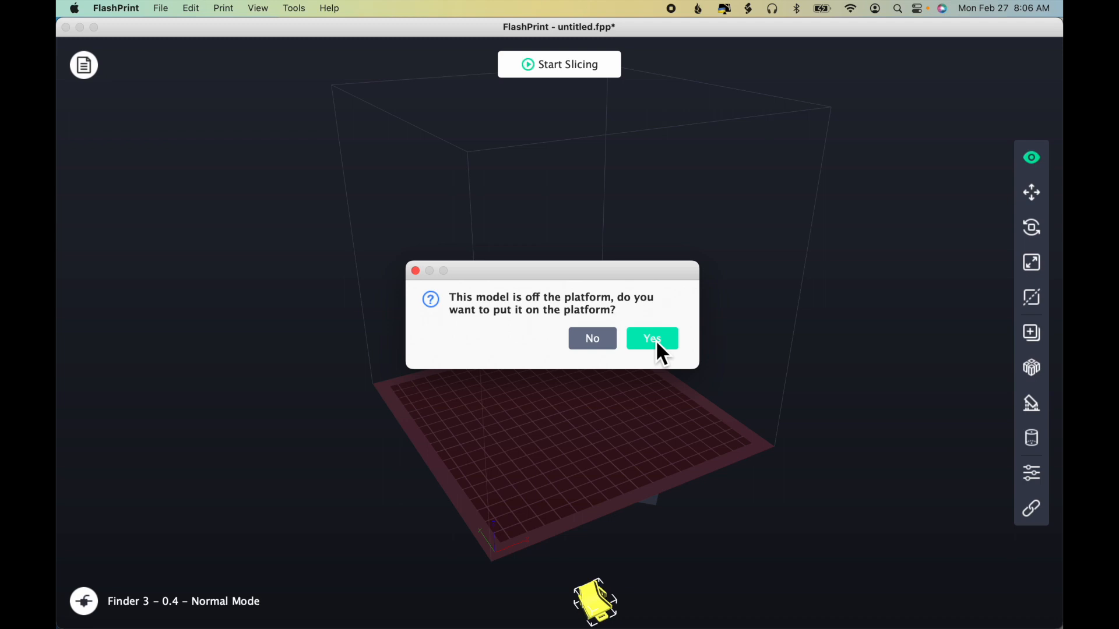
{"action": "left_click", "coordinate": [656, 344]}
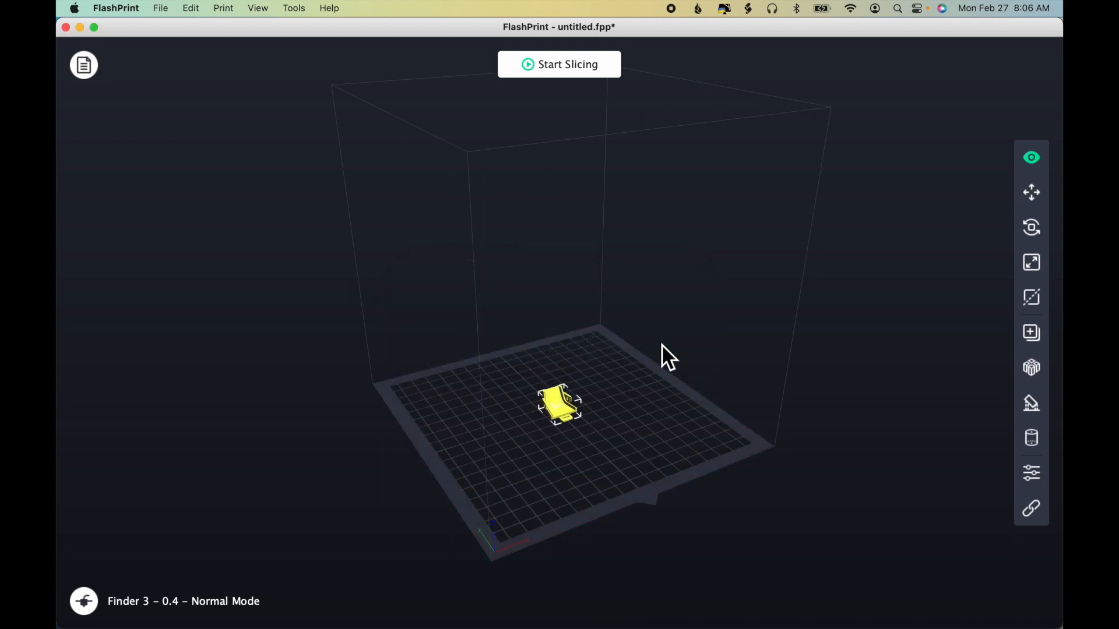
Step: Examine the airduct cover from above, the side and underneath to find overhanging areas highlighted in red
{"action": "scroll", "coordinate": [662, 345], "scroll_direction": "up", "scroll_amount": 3}
{"action": "scroll", "coordinate": [722, 420], "scroll_direction": "up", "scroll_amount": 5}
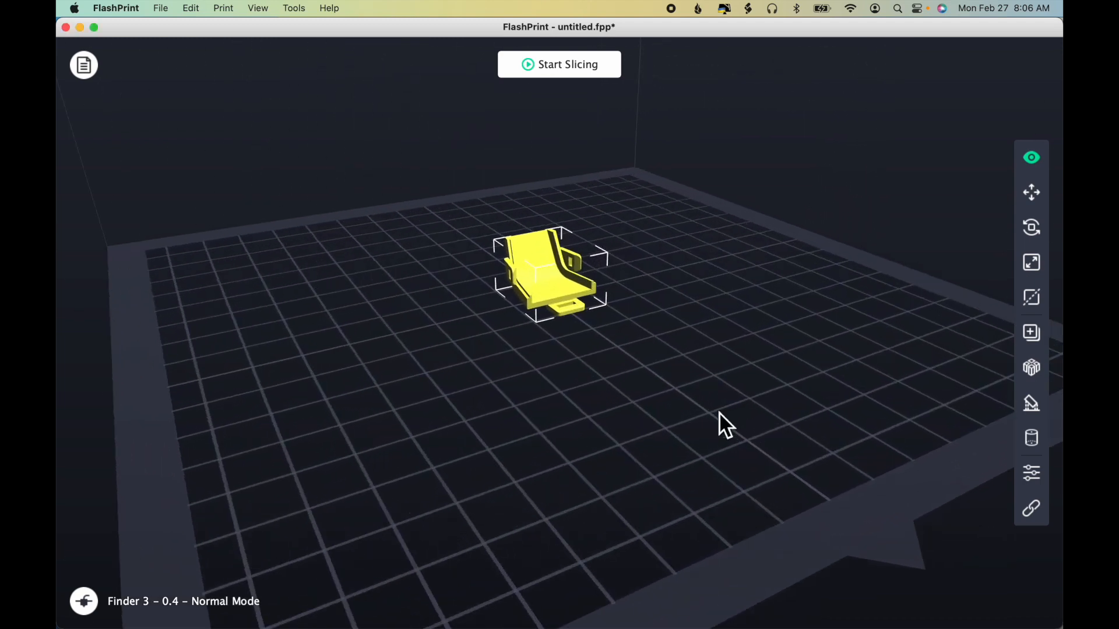
{"action": "scroll", "coordinate": [719, 411], "scroll_direction": "up", "scroll_amount": 3}
{"action": "left_click_drag", "start_coordinate": [719, 411], "coordinate": [541, 283]}
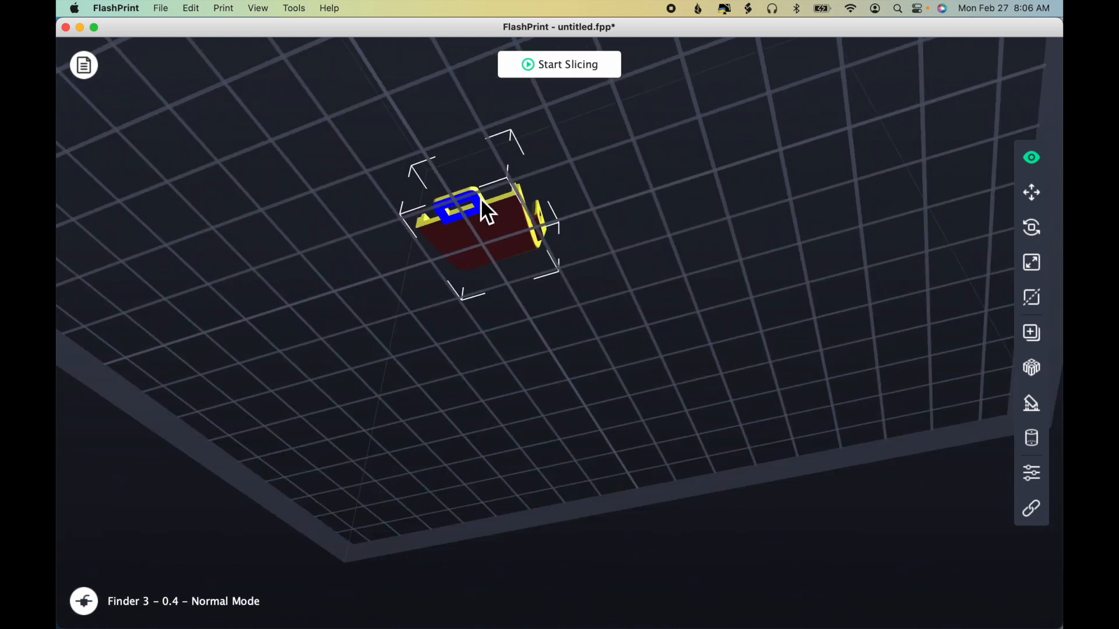
{"action": "left_click_drag", "start_coordinate": [480, 208], "coordinate": [444, 208]}
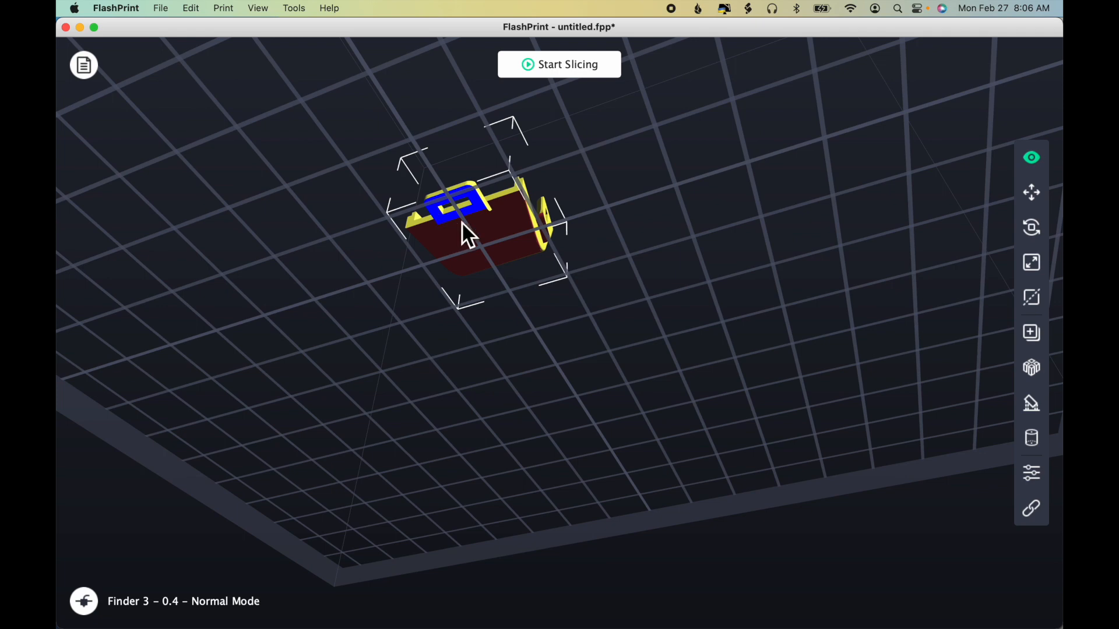
{"action": "left_click_drag", "start_coordinate": [626, 291], "coordinate": [561, 275]}
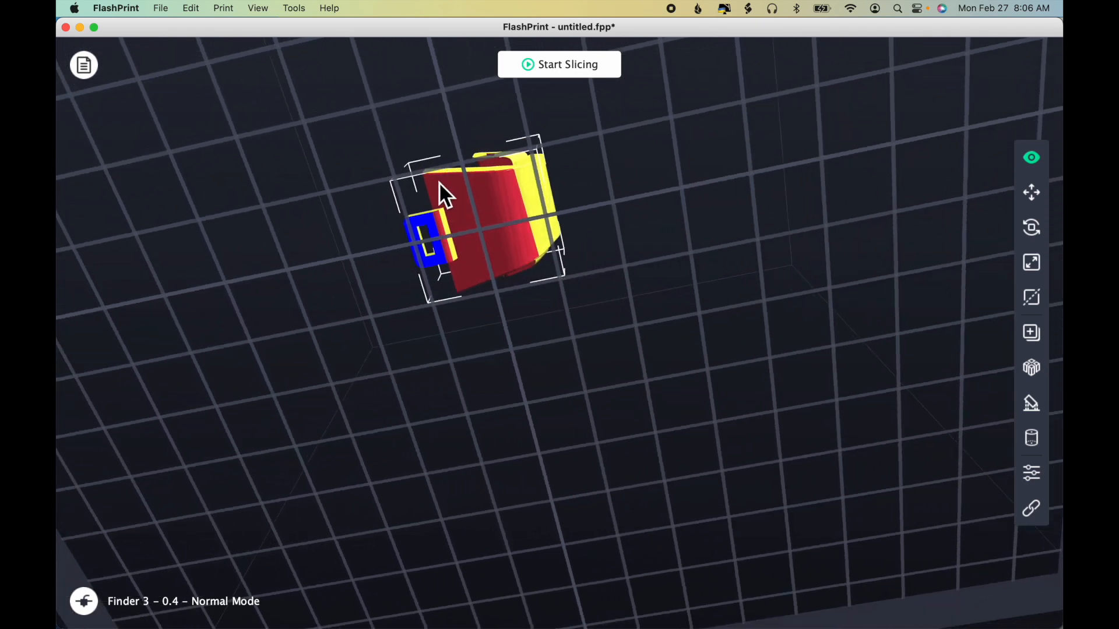
{"action": "mouse_move", "coordinate": [618, 319]}
{"action": "left_mouse_down"}
{"action": "mouse_move", "coordinate": [631, 373]}
{"action": "mouse_move", "coordinate": [620, 337]}
{"action": "left_mouse_up"}
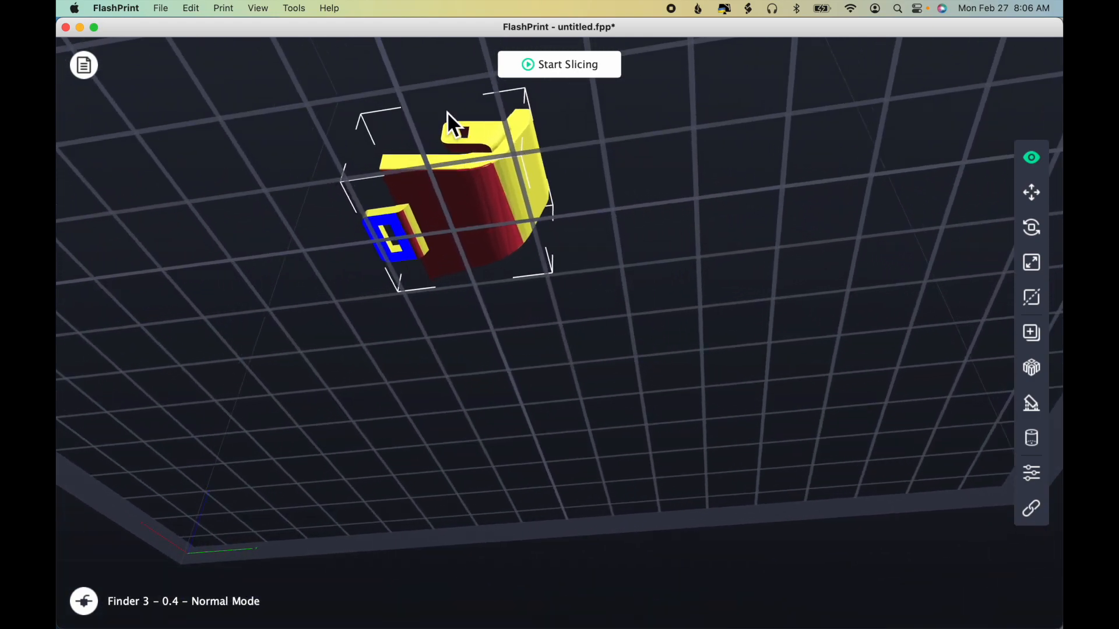
{"action": "left_click_drag", "start_coordinate": [561, 207], "coordinate": [711, 250]}
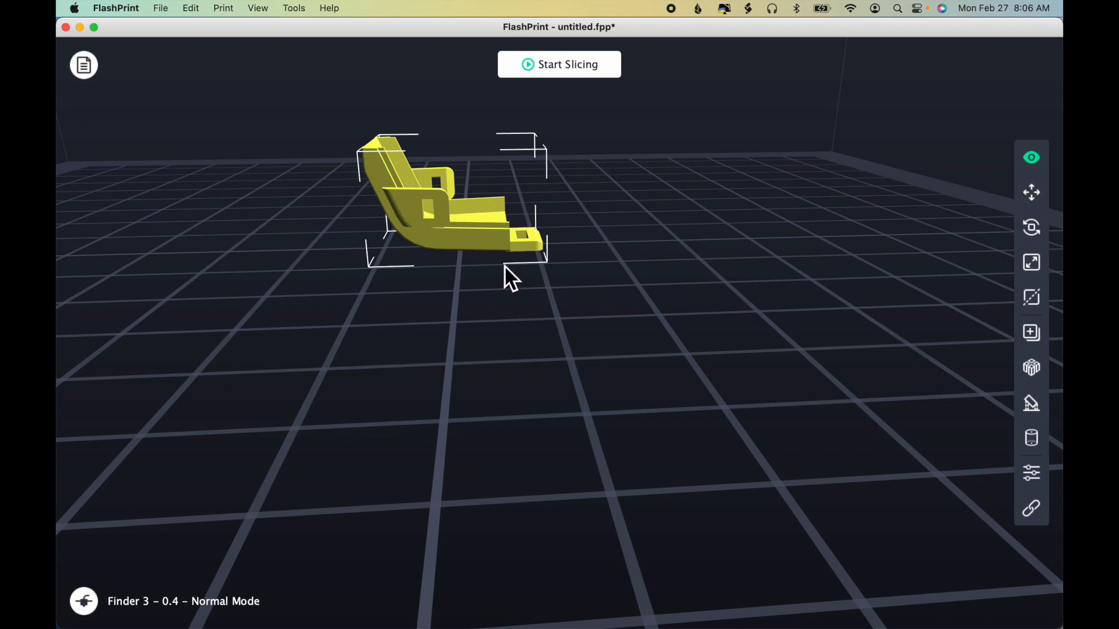
{"action": "left_click_drag", "start_coordinate": [505, 267], "coordinate": [492, 159]}
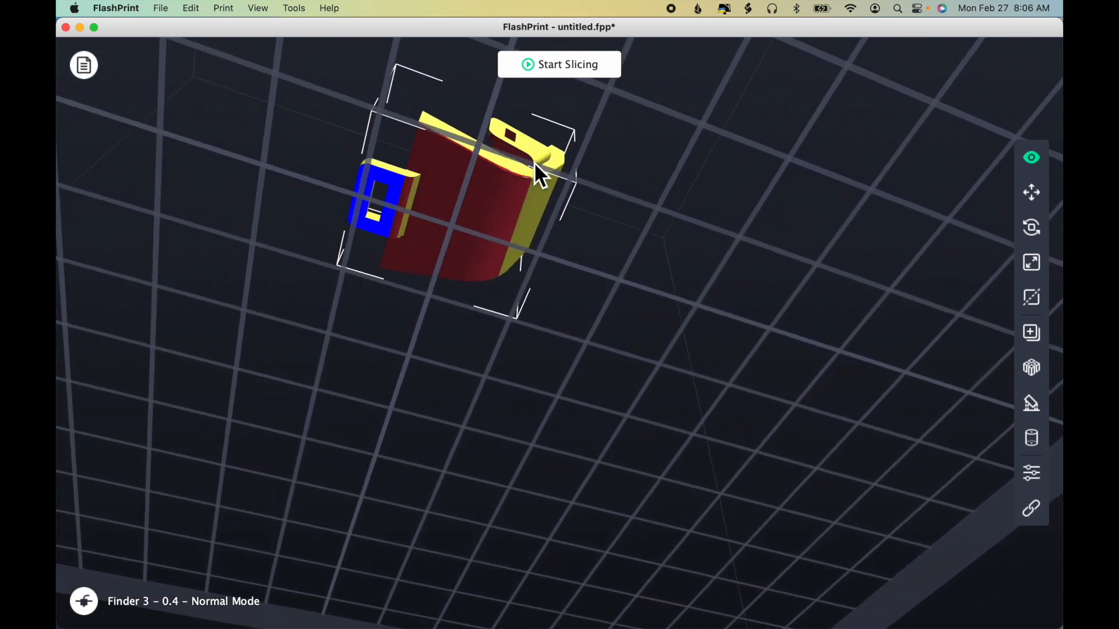
{"action": "left_click_drag", "start_coordinate": [600, 194], "coordinate": [697, 257]}
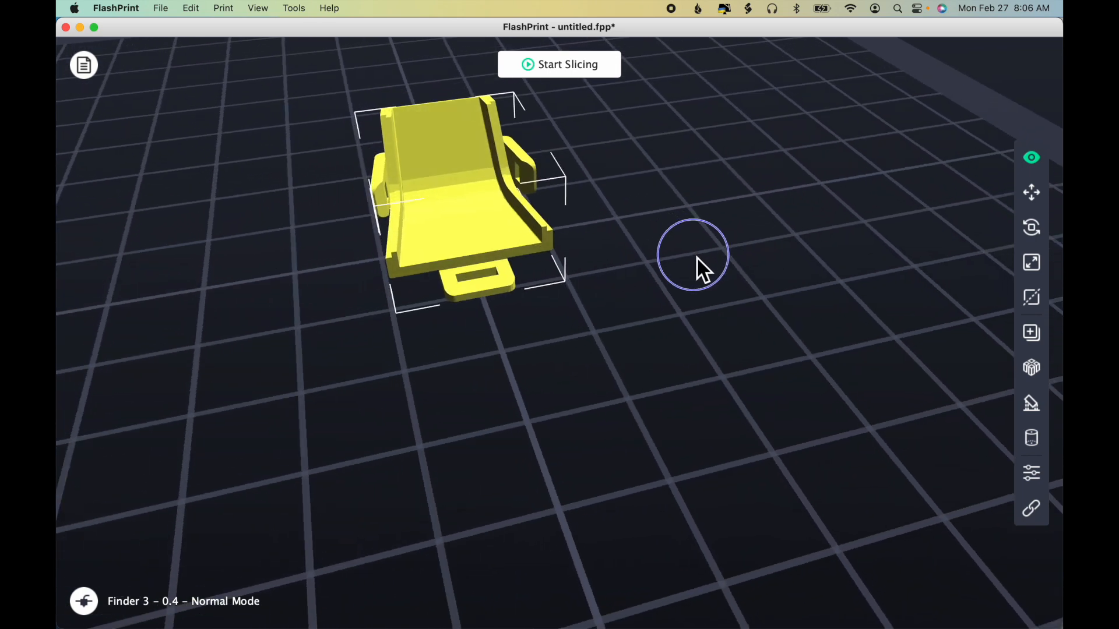
Step: Generate automatic linear supports for the airduct cover with a 55° overhang threshold
{"action": "left_click", "coordinate": [1037, 411]}
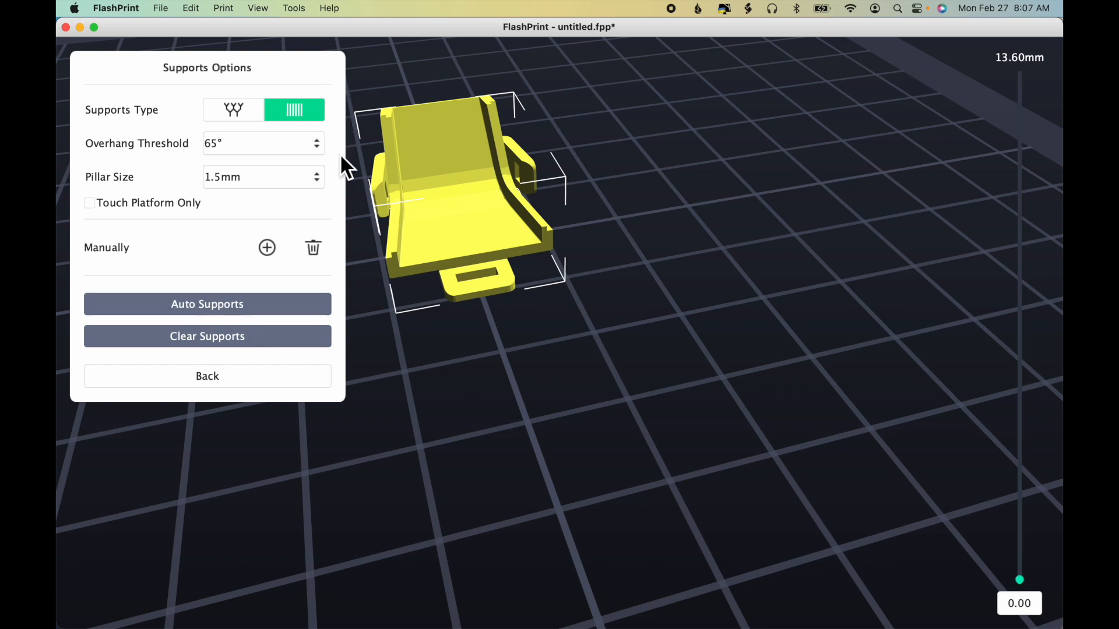
{"action": "left_click", "coordinate": [320, 146]}
{"action": "left_click", "coordinate": [276, 305]}
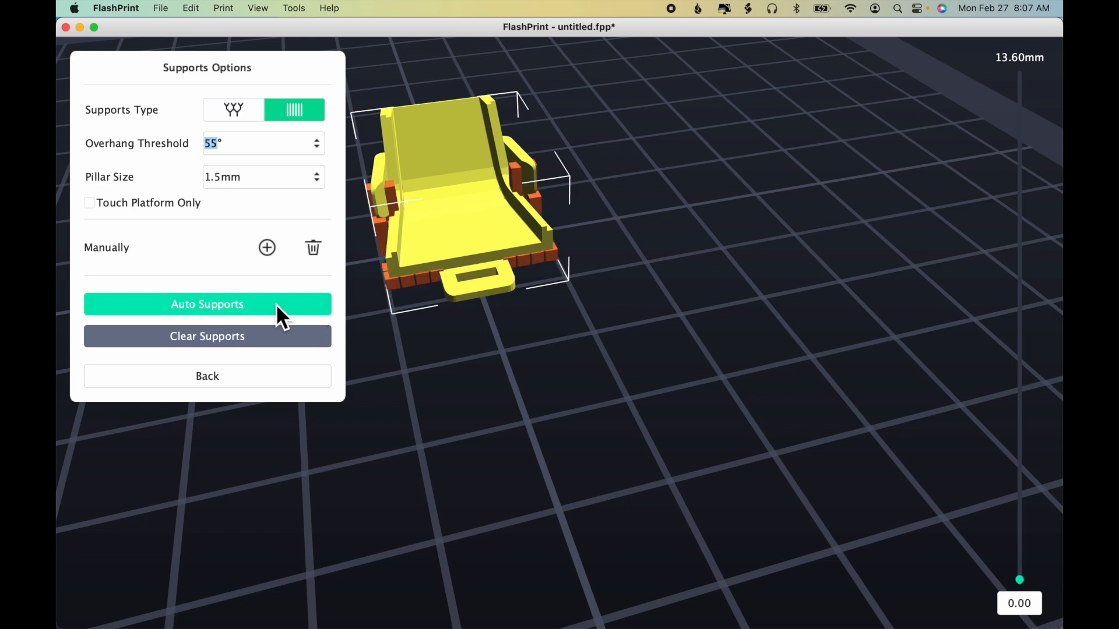
Step: Examine the generated supports beneath the seat, side clips and backrest from several angles, then leave the support options
{"action": "left_click_drag", "start_coordinate": [461, 241], "coordinate": [723, 378]}
{"action": "left_click_drag", "start_coordinate": [713, 303], "coordinate": [765, 307]}
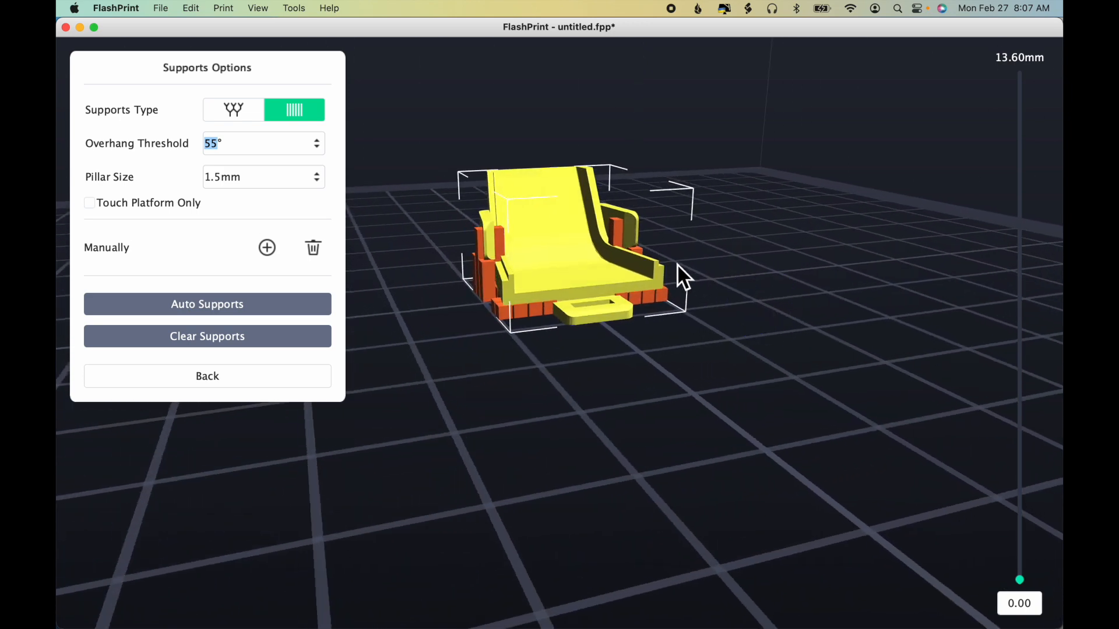
{"action": "left_click_drag", "start_coordinate": [690, 320], "coordinate": [649, 295]}
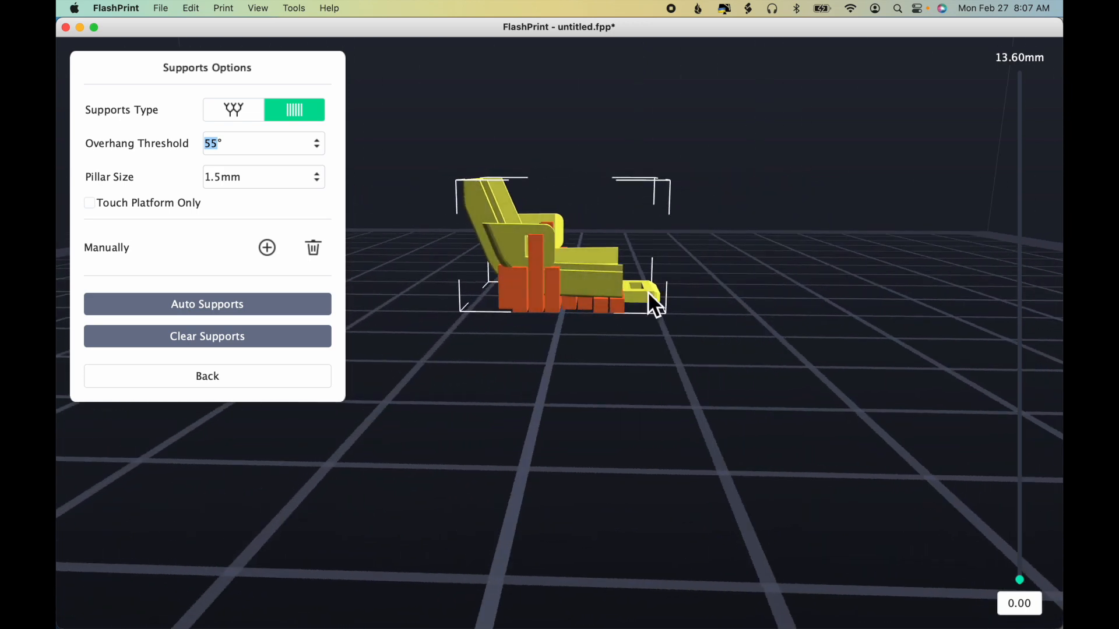
{"action": "left_click_drag", "start_coordinate": [712, 349], "coordinate": [576, 297]}
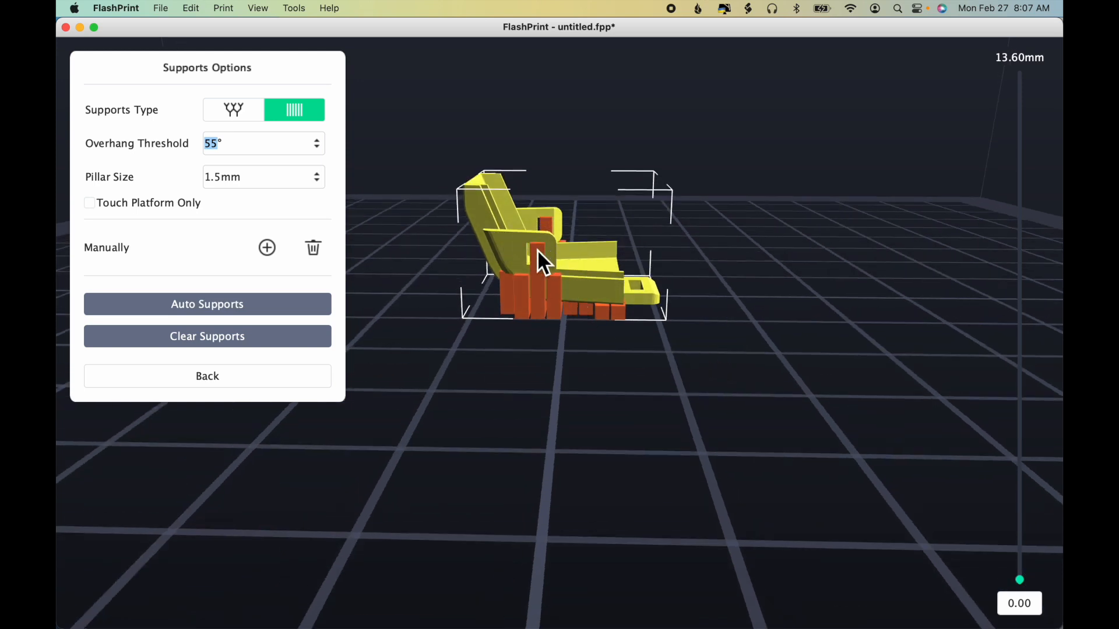
{"action": "left_click_drag", "start_coordinate": [600, 361], "coordinate": [578, 336]}
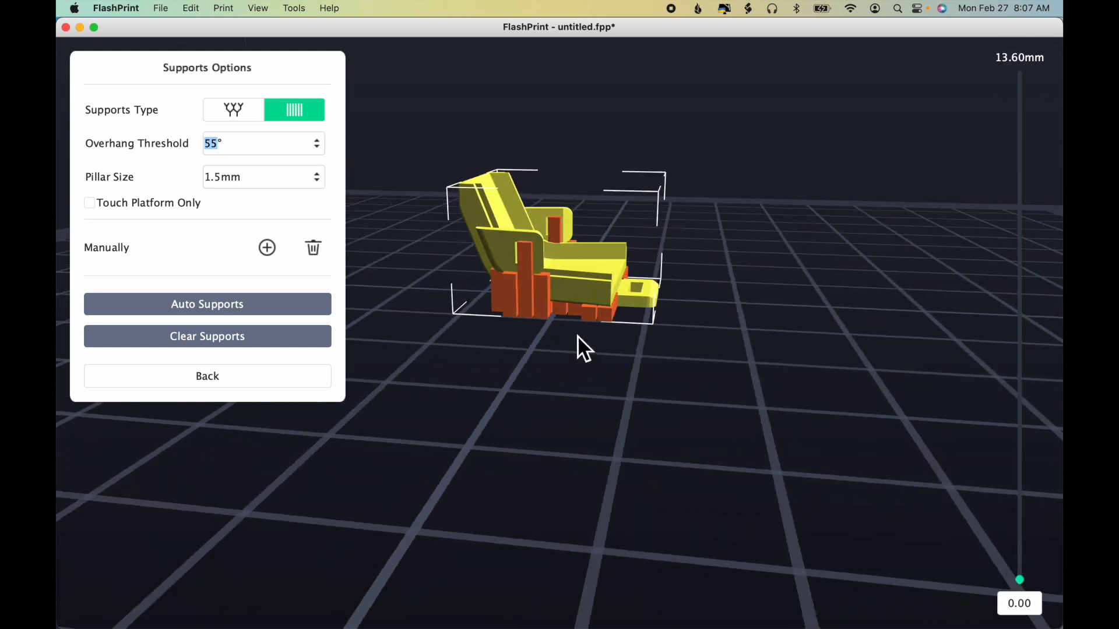
{"action": "left_click_drag", "start_coordinate": [732, 393], "coordinate": [668, 407]}
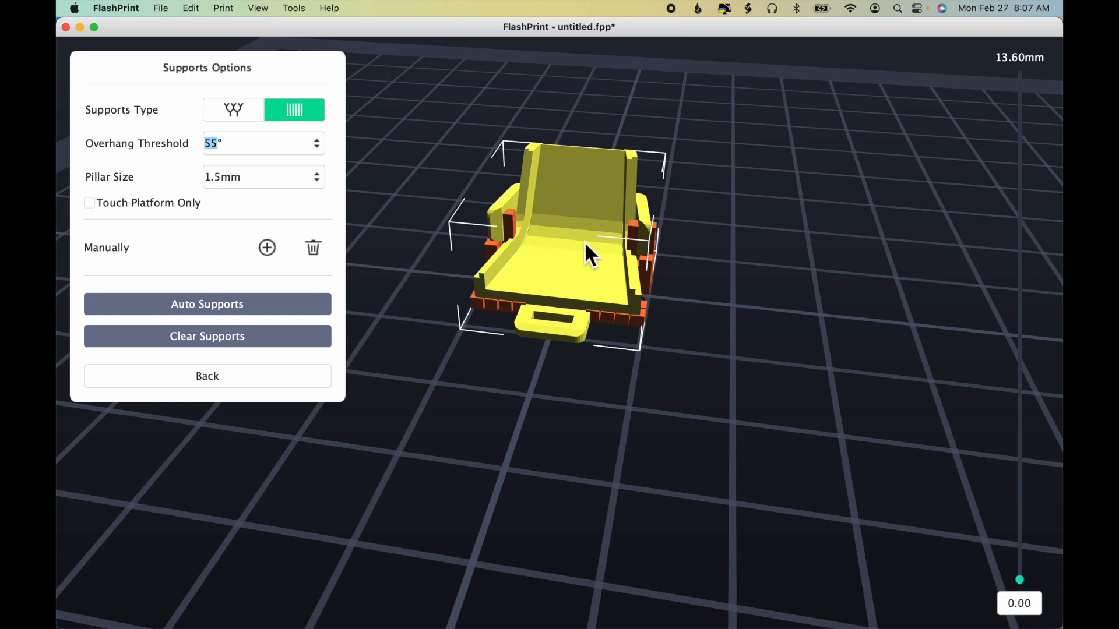
{"action": "left_click", "coordinate": [288, 385]}
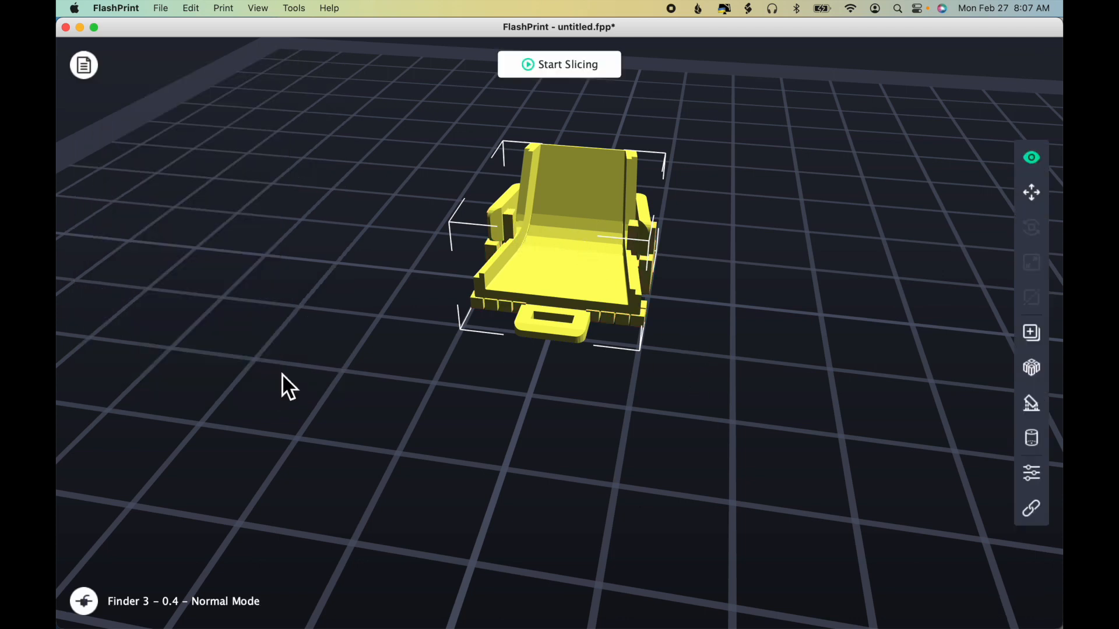
Step: Open the slicing settings and restore them to their defaults
{"action": "left_click", "coordinate": [569, 69]}
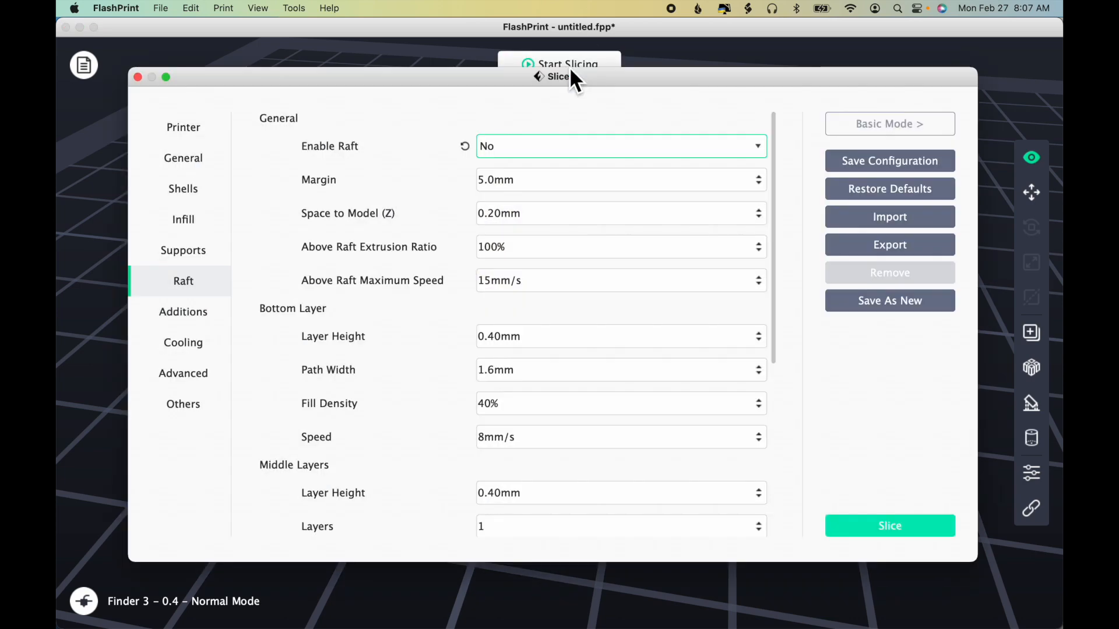
{"action": "left_click", "coordinate": [870, 190]}
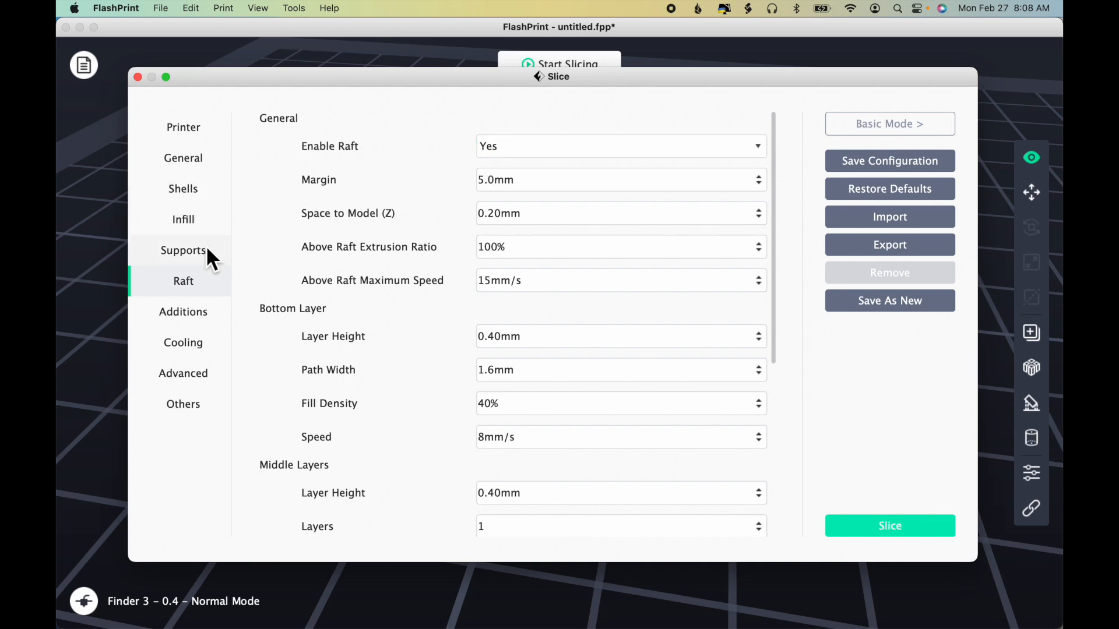
Step: Increase the linear supports' X/Y and Z space to the model and raise their number of top solid layers
{"action": "left_click", "coordinate": [184, 252]}
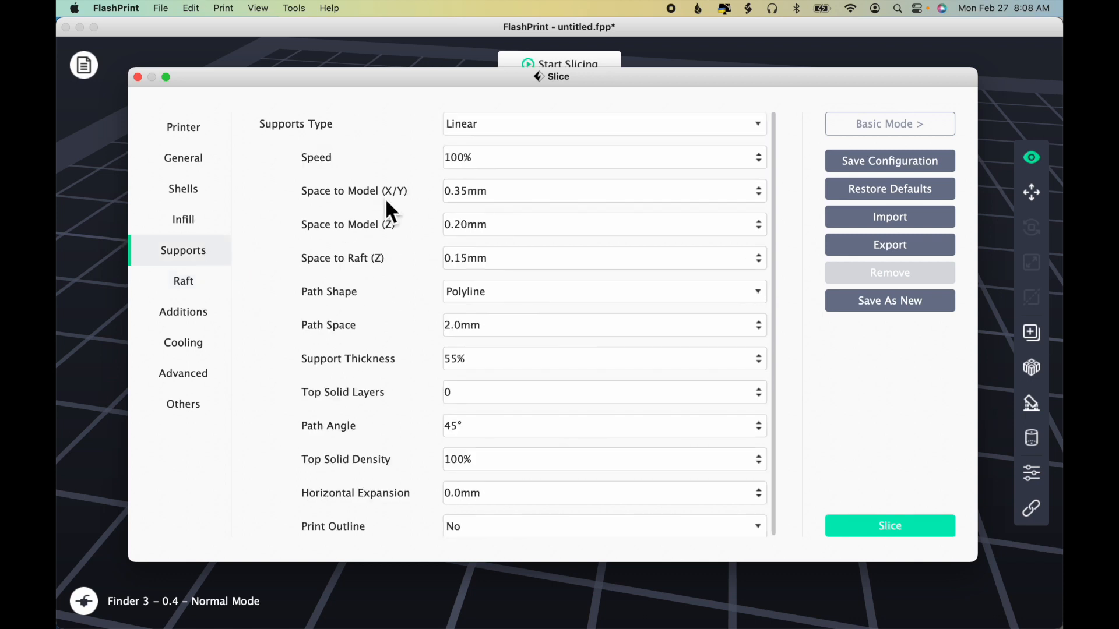
{"action": "left_click", "coordinate": [760, 188]}
{"action": "left_click", "coordinate": [760, 221]}
{"action": "left_click", "coordinate": [761, 223]}
{"action": "double_click", "coordinate": [759, 389]}
Step: Slice the supported airduct cover and show its slice preview up to layer 11
{"action": "left_click", "coordinate": [891, 526]}
{"action": "left_click", "coordinate": [581, 68]}
{"action": "left_click_drag", "start_coordinate": [616, 137], "coordinate": [658, 275]}
{"action": "left_click_drag", "start_coordinate": [670, 332], "coordinate": [617, 299]}
{"action": "left_click_drag", "start_coordinate": [470, 308], "coordinate": [647, 324]}
{"action": "left_click_drag", "start_coordinate": [778, 571], "coordinate": [689, 573]}
{"action": "scroll", "coordinate": [761, 278], "scroll_direction": "up", "scroll_amount": 4}
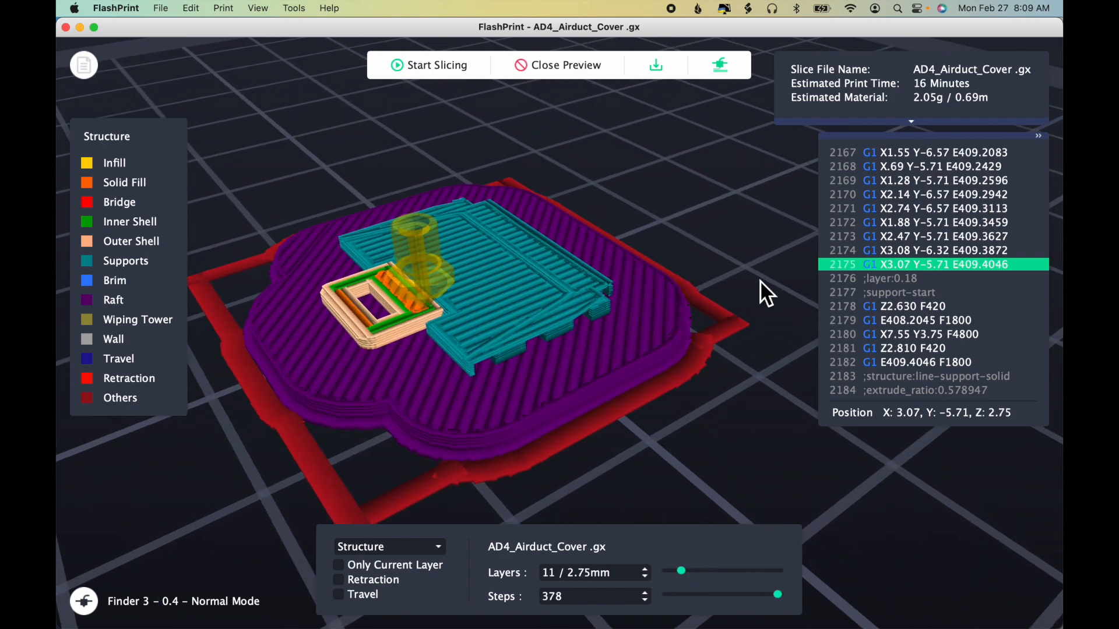
{"action": "mouse_move", "coordinate": [696, 203]}
{"action": "left_mouse_down"}
{"action": "mouse_move", "coordinate": [693, 215]}
{"action": "mouse_move", "coordinate": [690, 206]}
{"action": "left_mouse_up"}
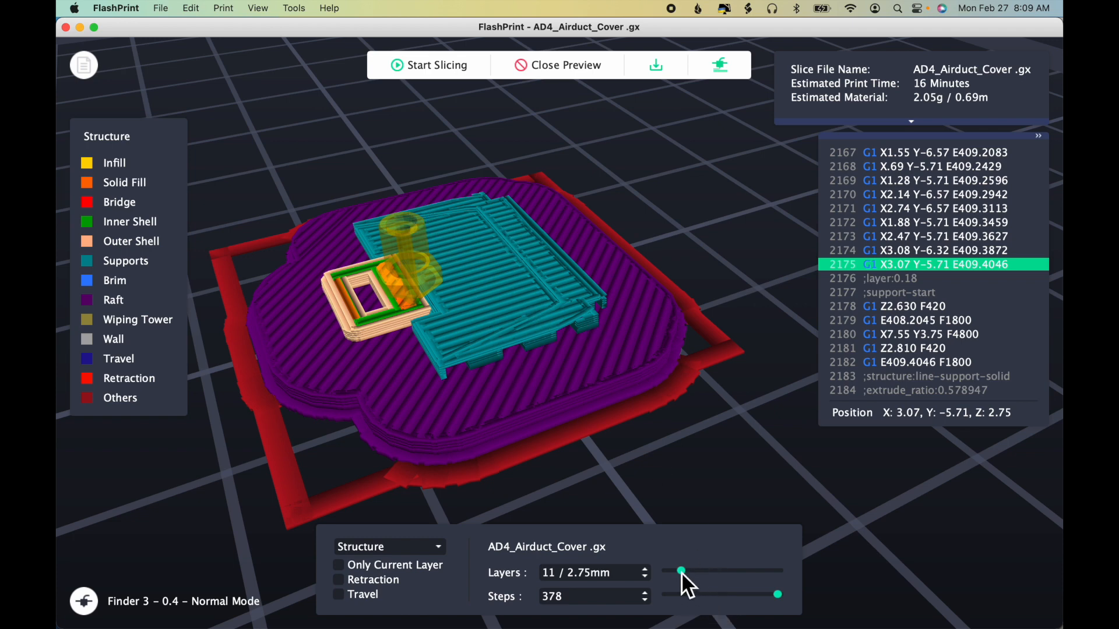
Step: Compare preview layers 12 and 13 to examine the transition from solid support layers to the model's first layer
{"action": "left_click", "coordinate": [648, 571]}
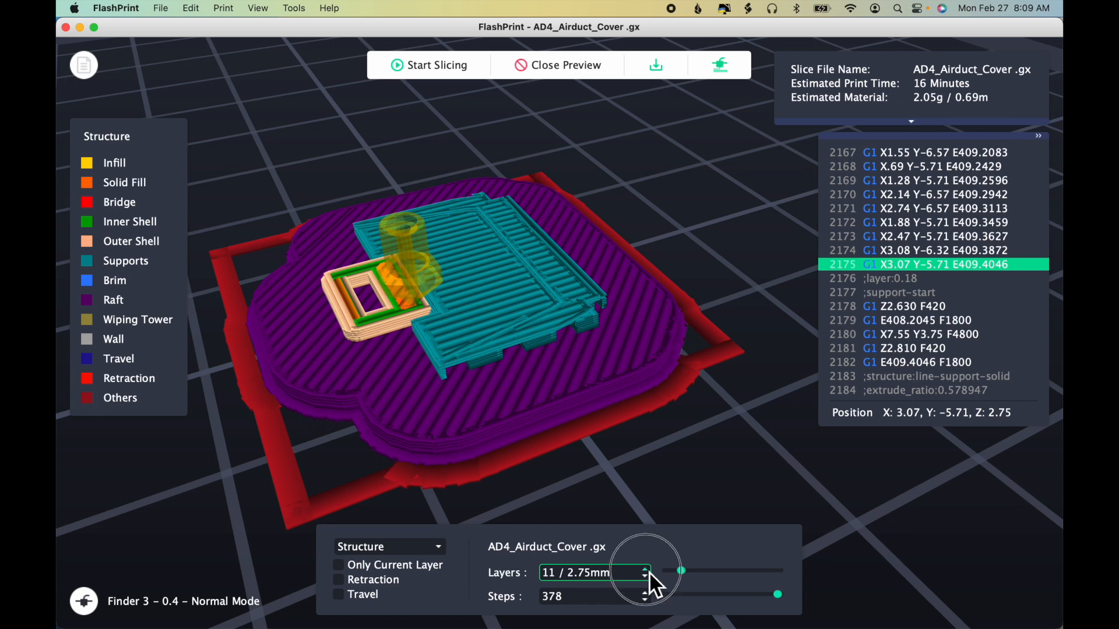
{"action": "left_click", "coordinate": [648, 571]}
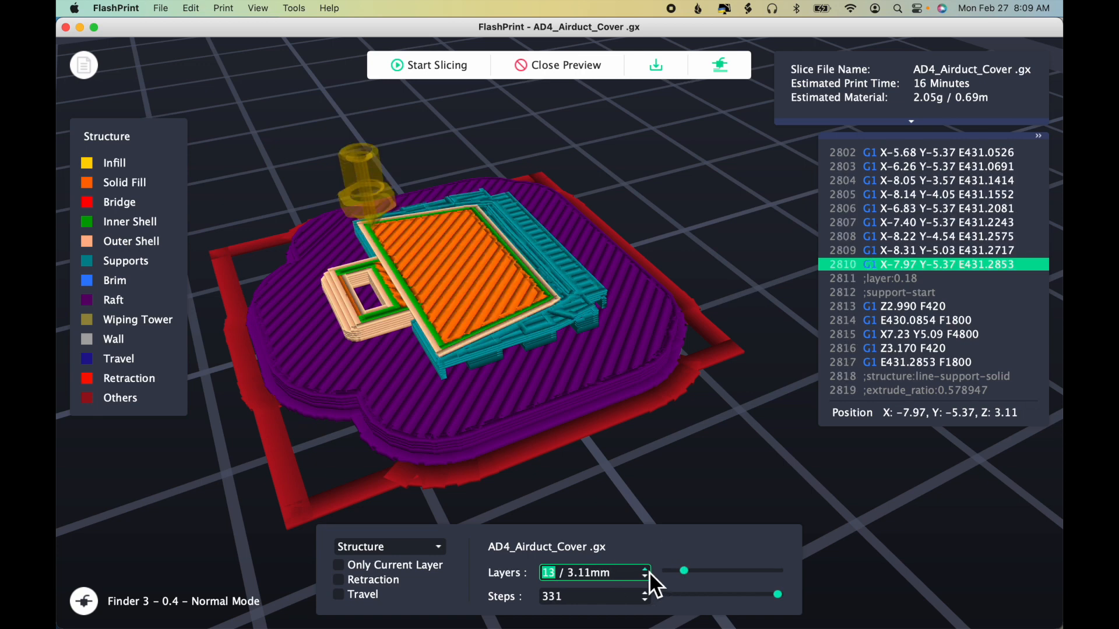
{"action": "key", "text": "Down"}
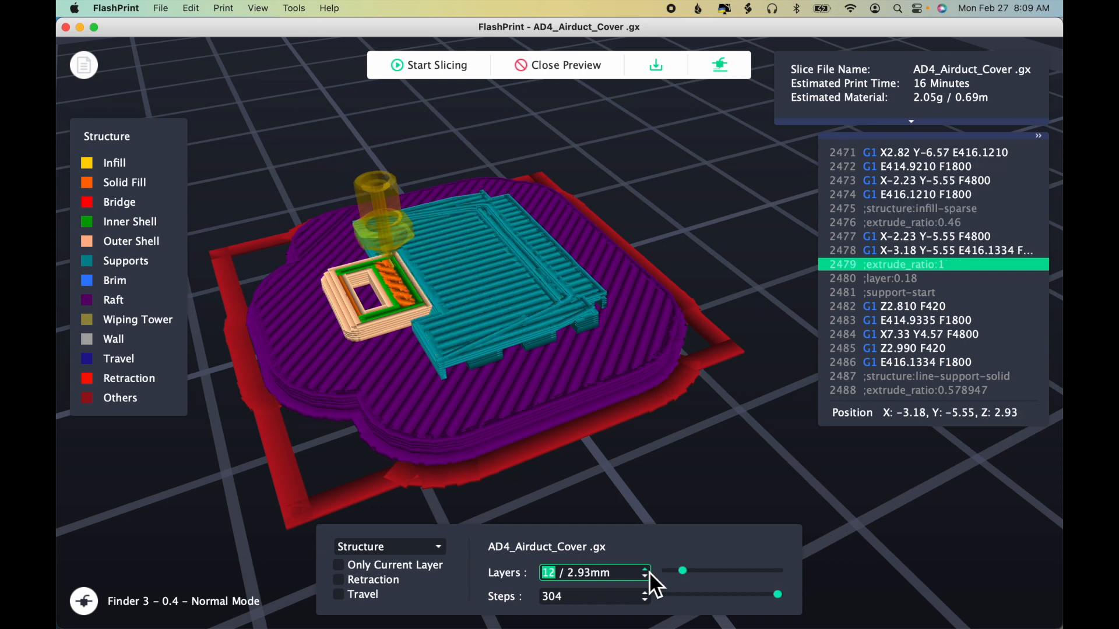
{"action": "key", "text": "Up"}
{"action": "key", "text": "Down"}
{"action": "key", "text": "Up"}
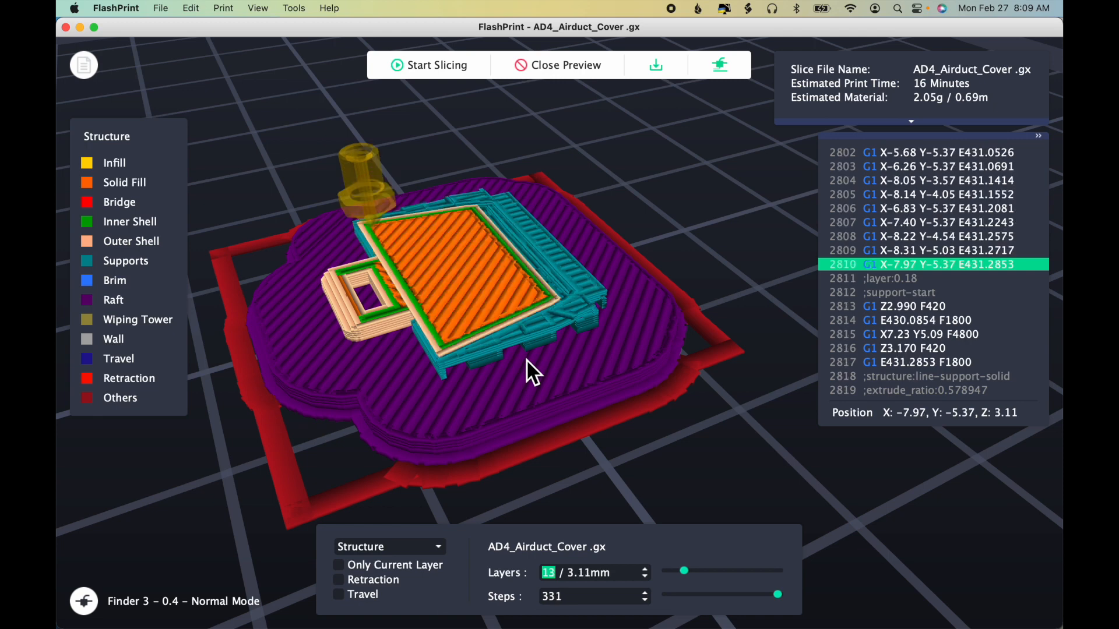
Step: Step the slice preview upward layer by layer past layer 22 to examine how the model and supports build up
{"action": "key", "text": "Up"}
{"action": "key", "text": "Up"}
{"action": "key", "text": "Up"}
{"action": "key", "text": "Up"}
{"action": "key", "text": "Up"}
{"action": "key", "text": "Up"}
{"action": "key", "text": "Up"}
{"action": "key", "text": "Up"}
{"action": "key", "text": "Up"}
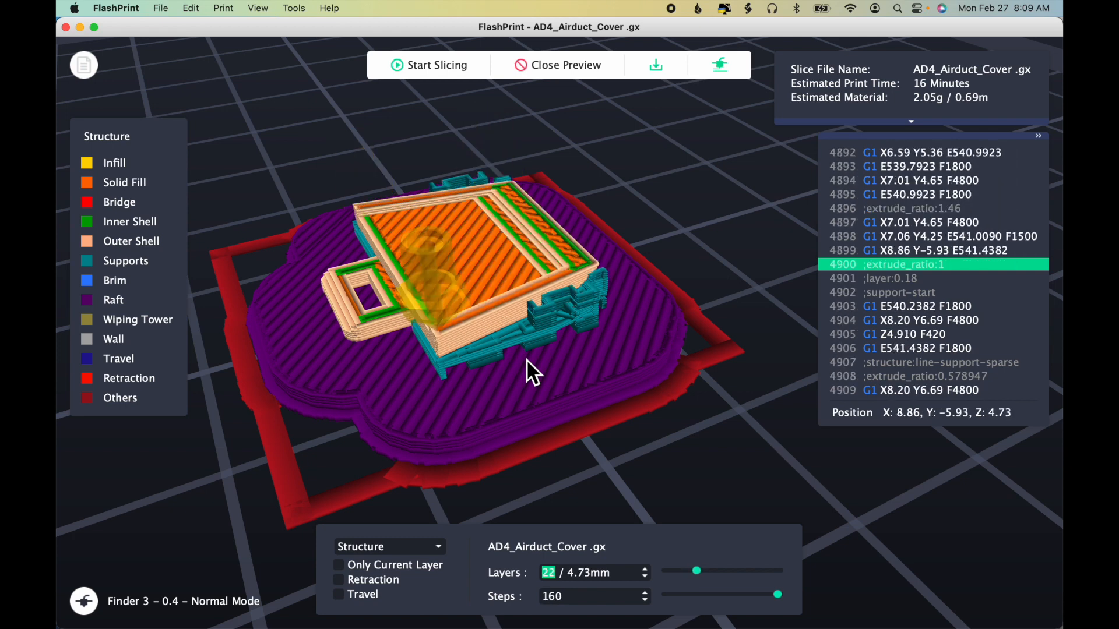
{"action": "key", "text": "Up"}
{"action": "key", "text": "Up"}
{"action": "key", "text": "Up"}
{"action": "key", "text": "Up"}
{"action": "key", "text": "Up"}
{"action": "key", "text": "Up"}
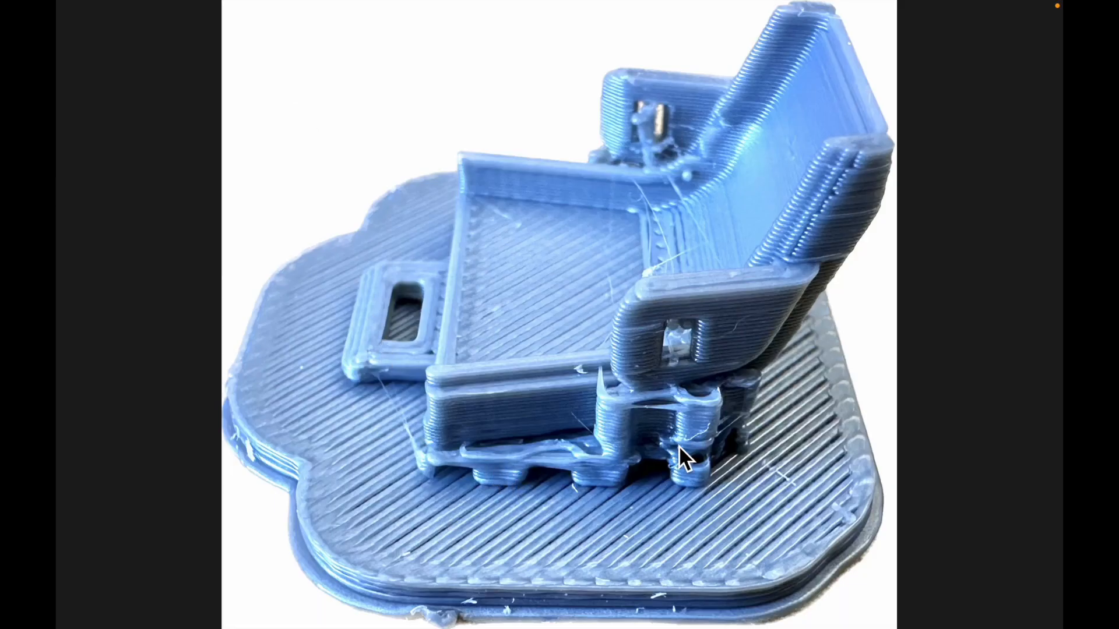
Step: Look through the photos of the printed airduct cover to examine its underside and the part without supports
{"action": "key", "text": "Right"}
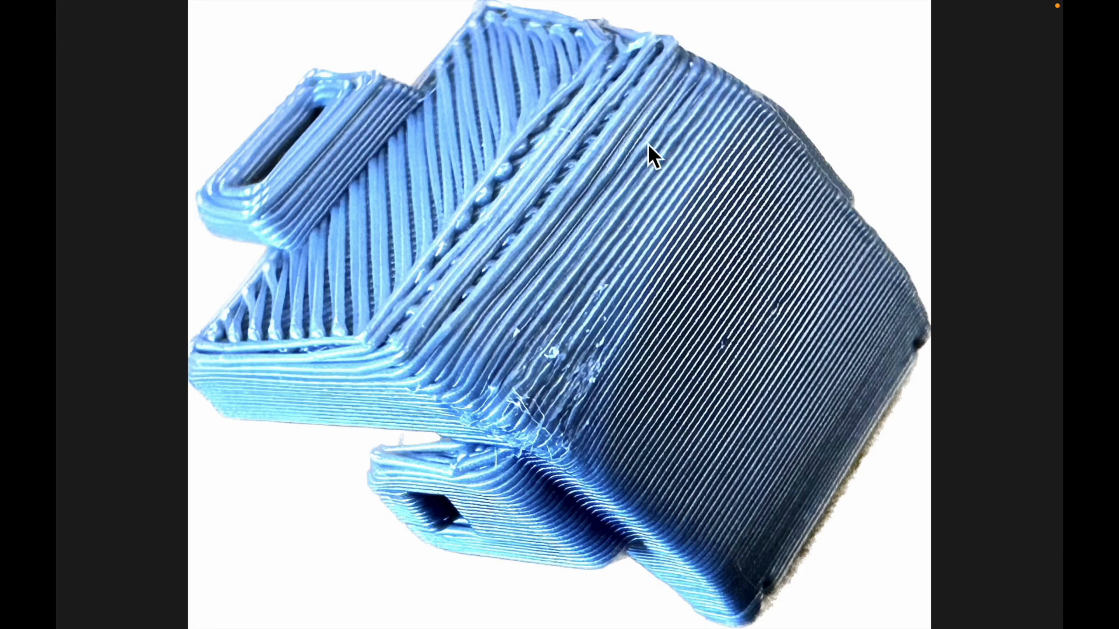
{"action": "key", "text": "Right"}
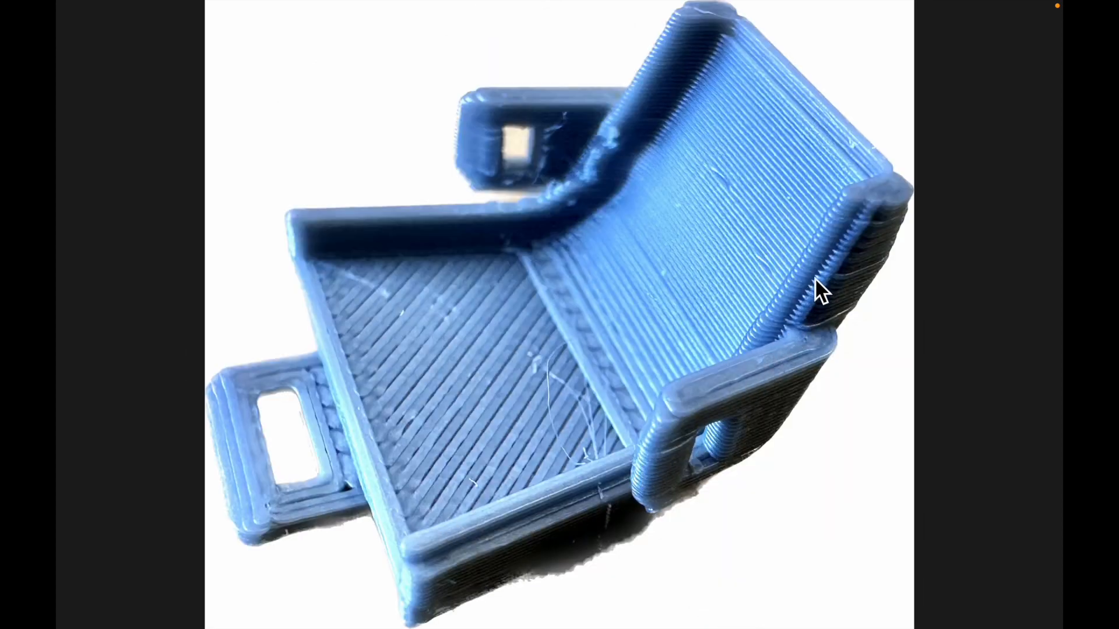